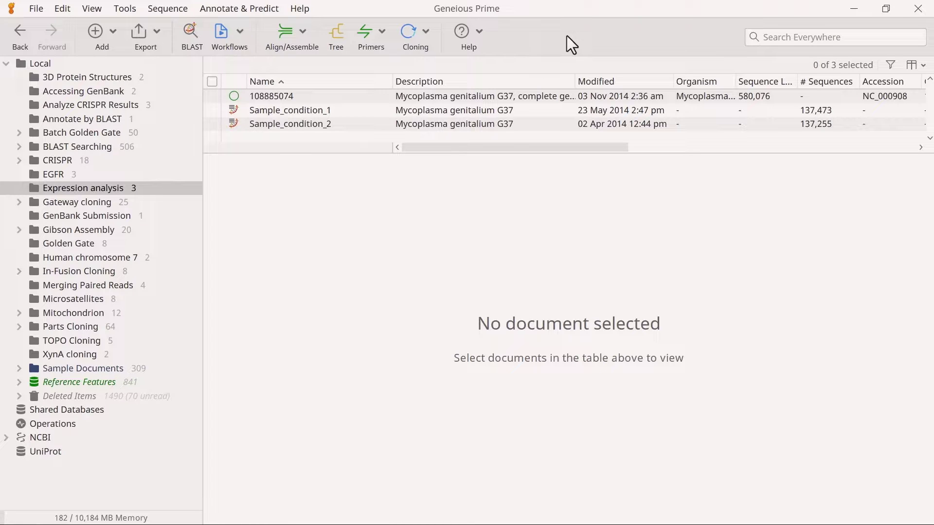
Step: Select the 108885074 reference genome together with the Sample_condition_1 and Sample_condition_2 read sets
click(211, 98)
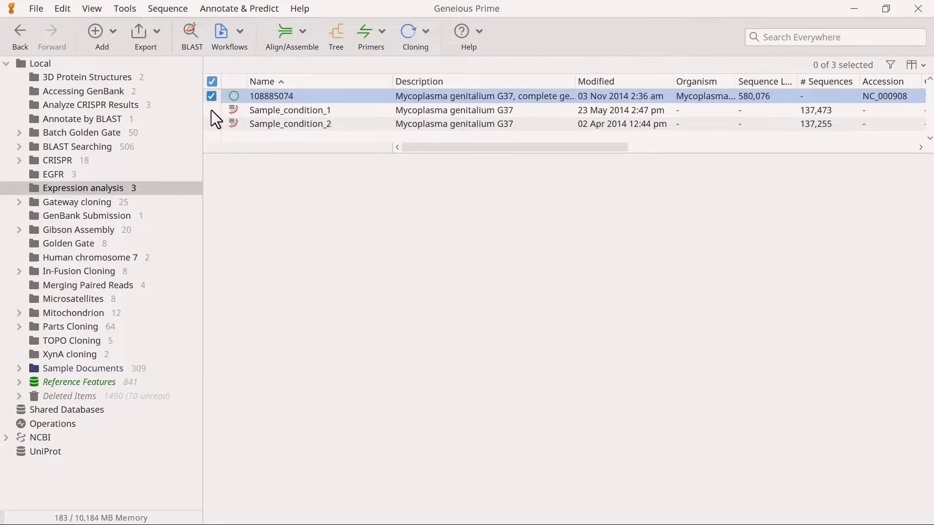
click(212, 113)
click(209, 124)
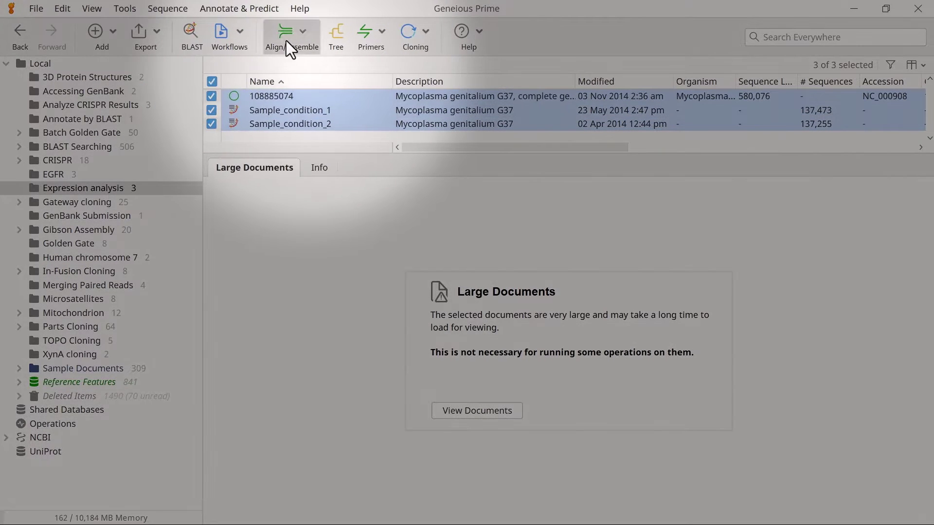
Step: Set up Map to Reference with 108885074 as reference, assembling each read list separately
click(286, 40)
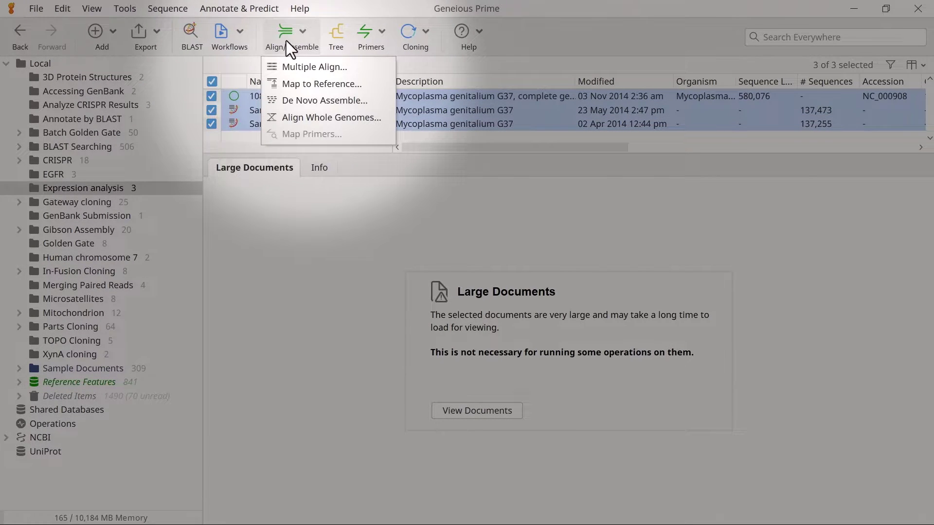
click(291, 83)
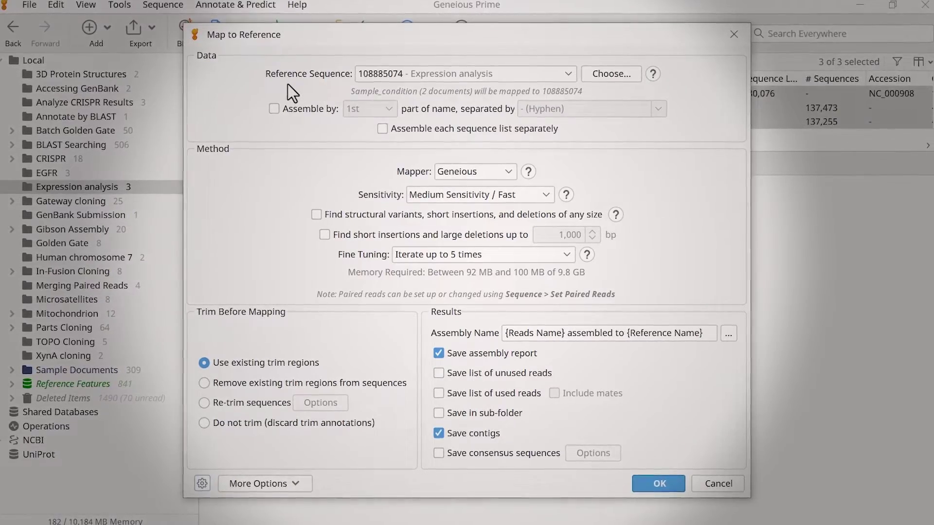
click(563, 73)
click(552, 119)
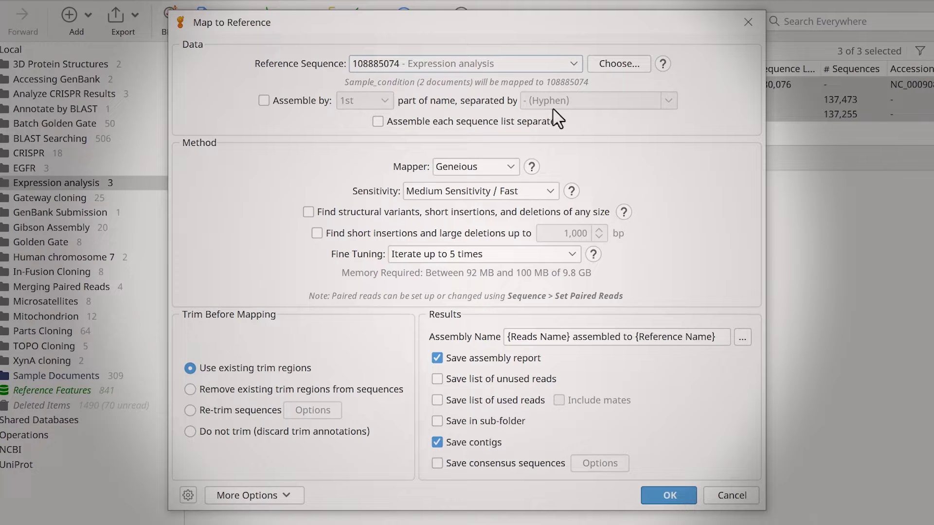
click(391, 123)
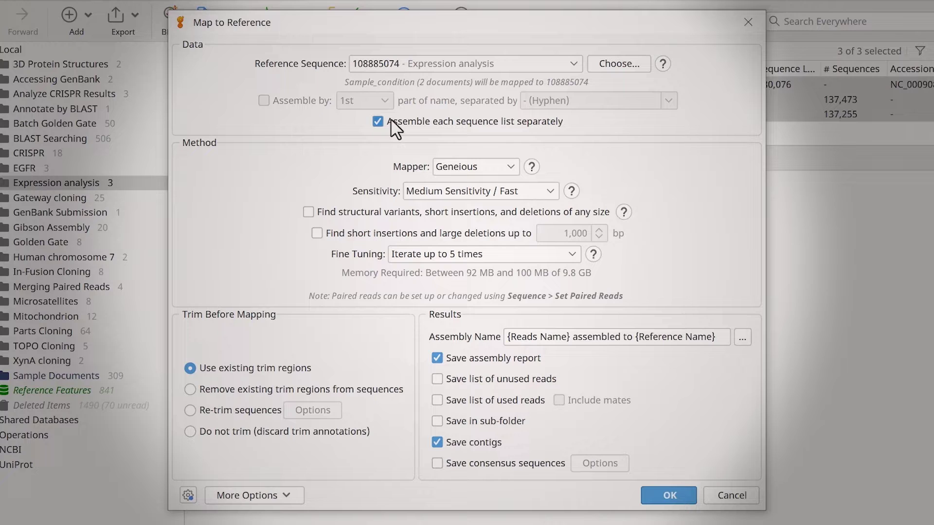
Step: Keep the Geneious mapper and view the help comparing available mappers
click(511, 167)
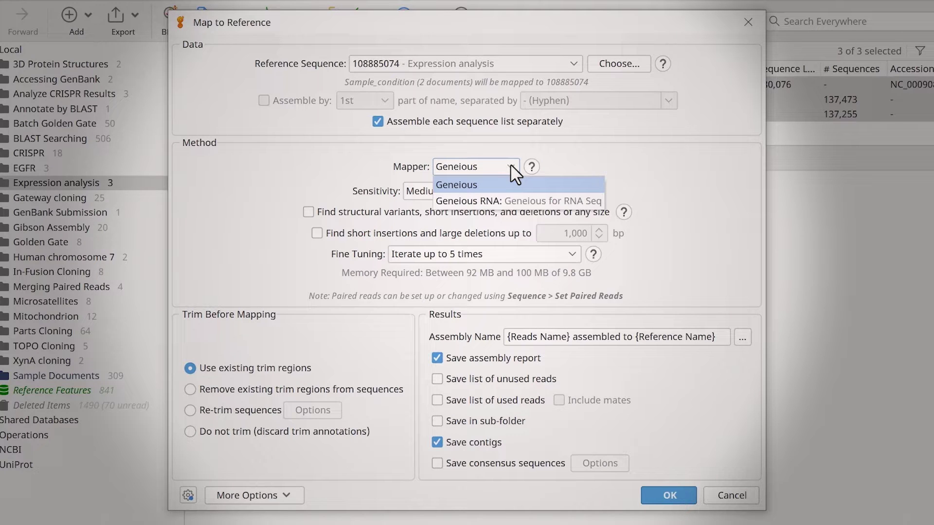
click(510, 166)
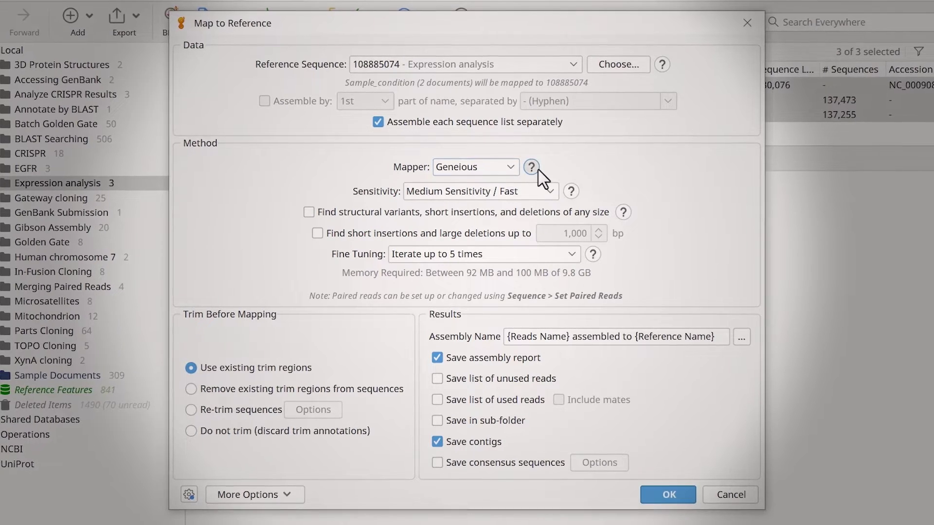
click(532, 167)
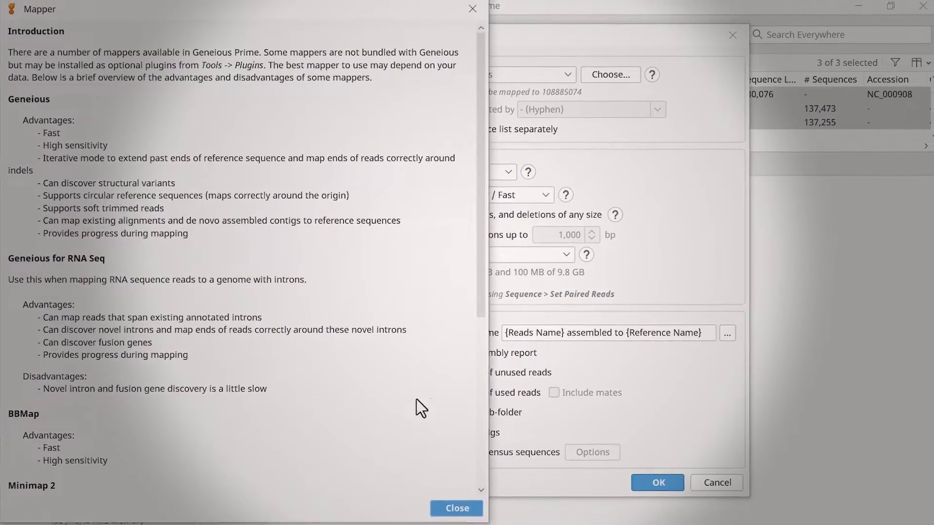
Step: Close the mapper help window to return to the Map to Reference settings
click(456, 512)
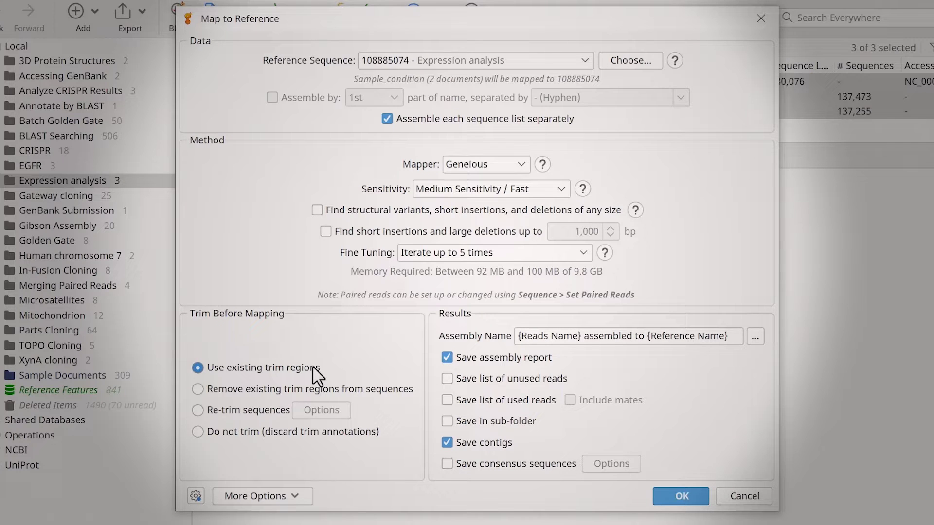
Step: Run the mapping, enlarge the document list, and open the Sample_condition_1 assembly
click(679, 500)
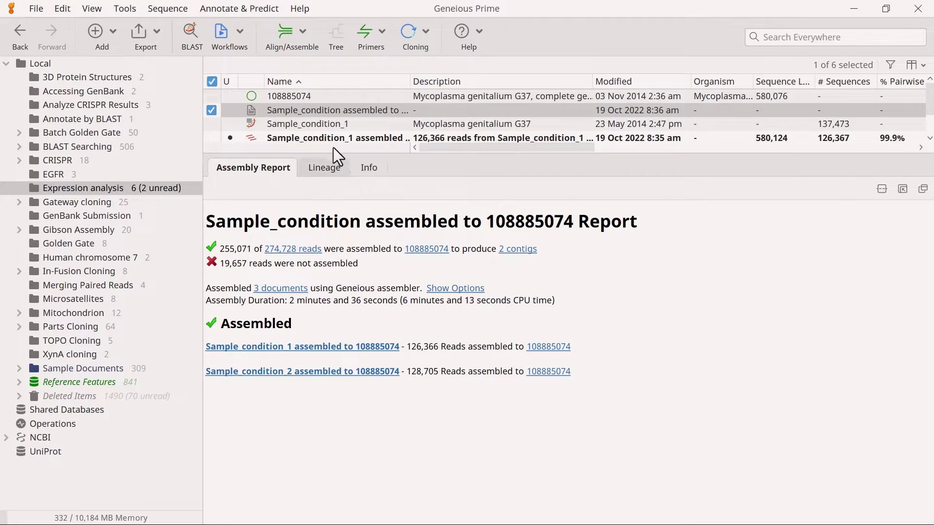
drag(327, 153, 323, 188)
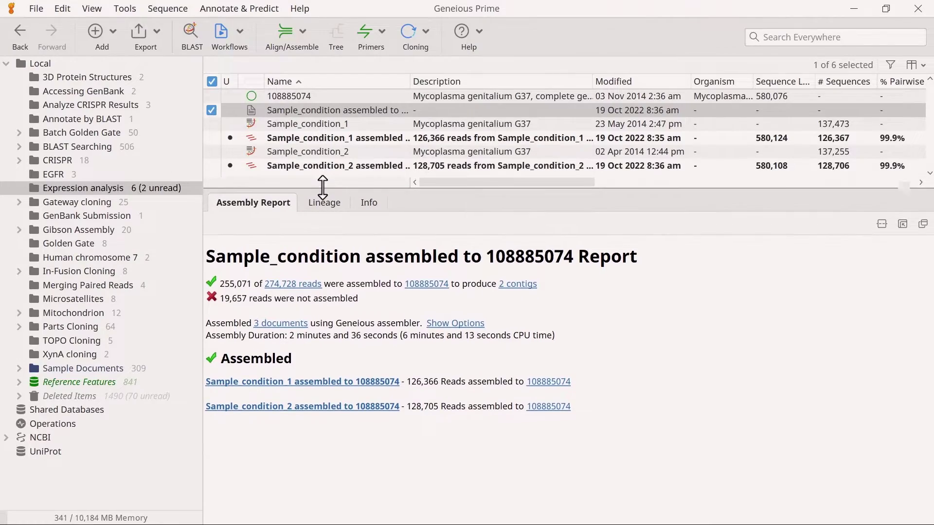
click(319, 138)
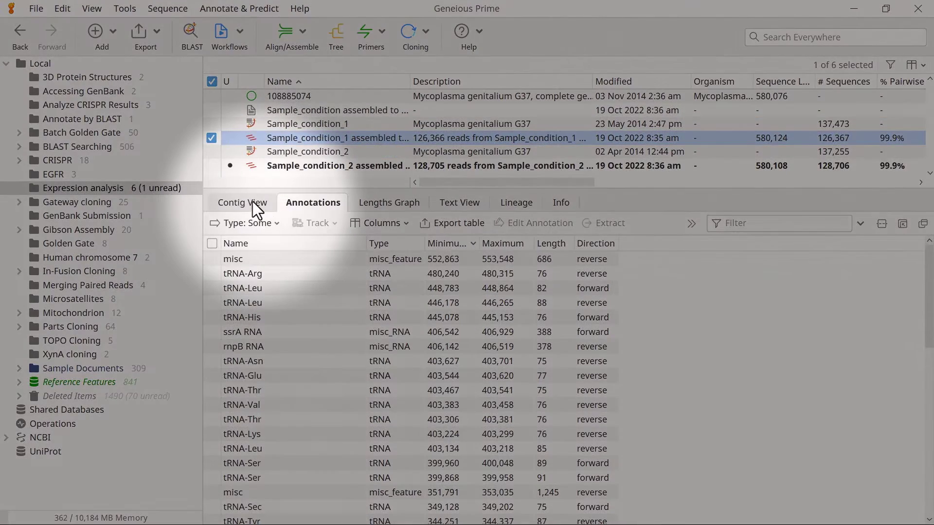
Step: Show the Sample_condition_1 contig zoomed in on region 211,625–271,641 with individual reads over pfkA and pyk
click(252, 202)
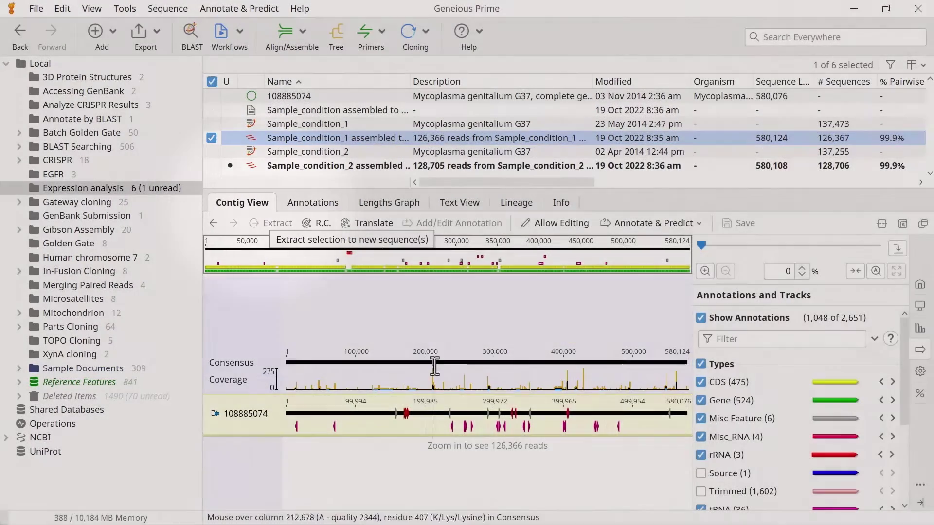
drag(437, 360, 484, 361)
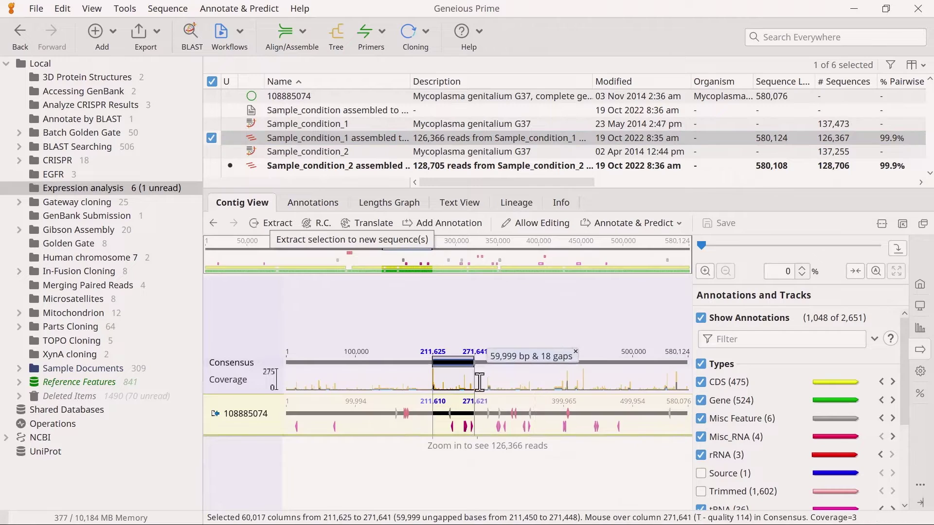
drag(790, 261, 830, 258)
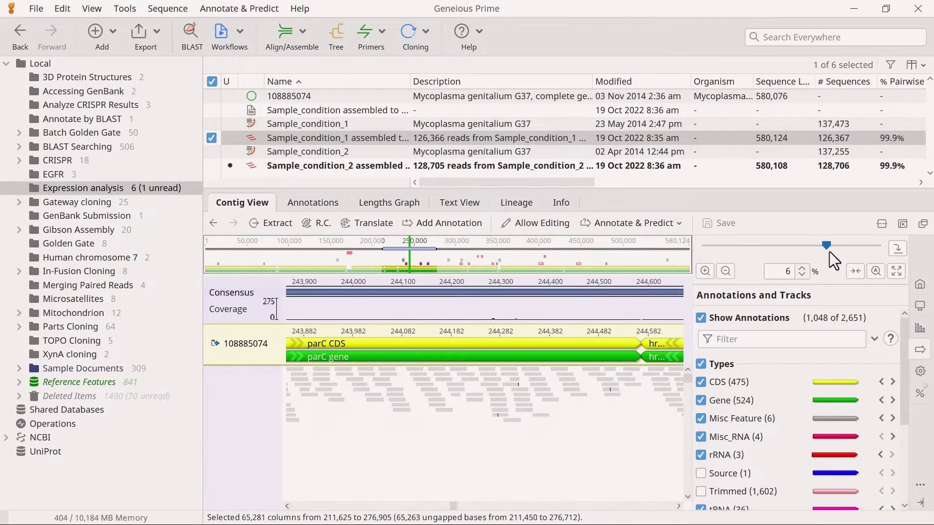
drag(454, 506, 462, 507)
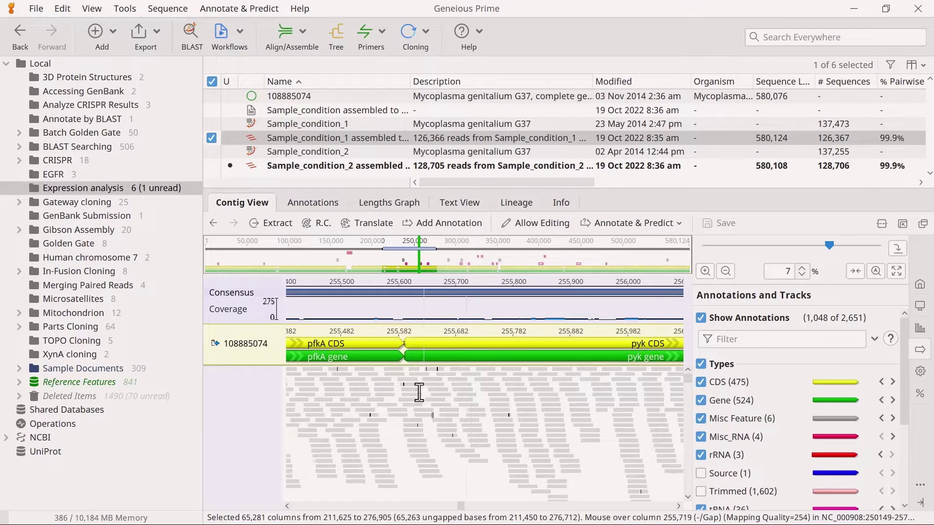
click(384, 138)
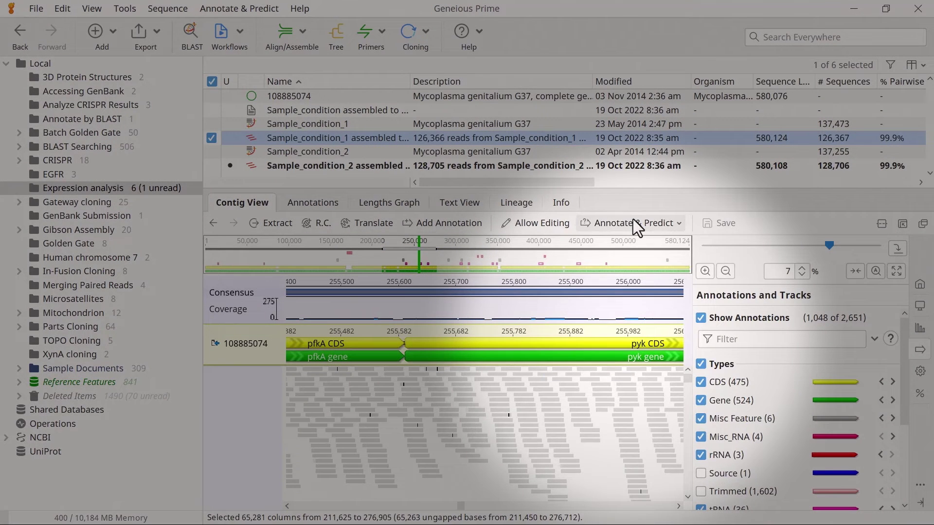
click(631, 223)
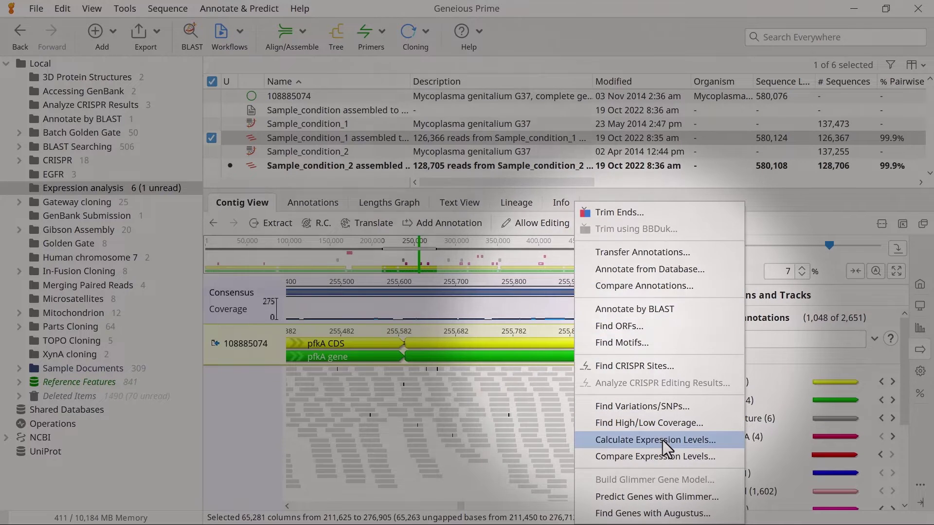
Step: Calculate CDS expression levels for Sample_condition_1, save the assembly, and apply changes to the originals
click(663, 440)
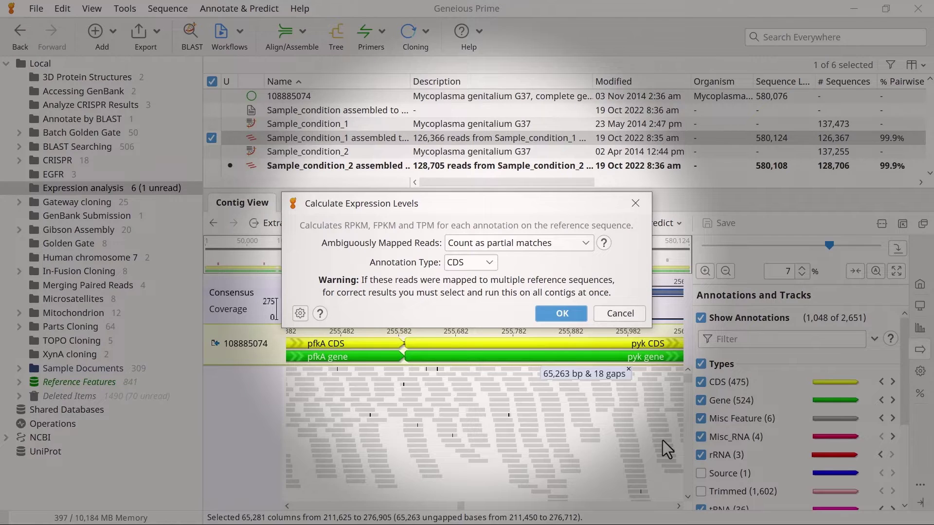
click(572, 314)
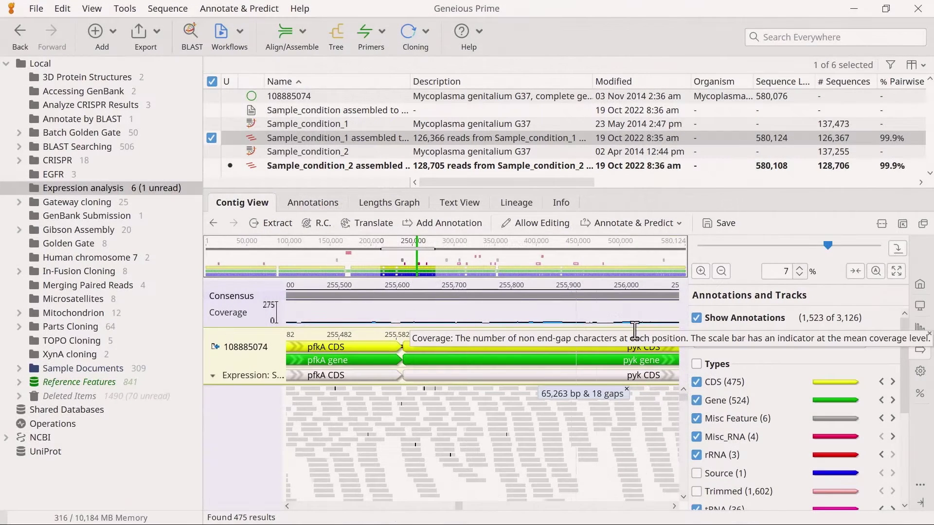
drag(903, 381, 902, 475)
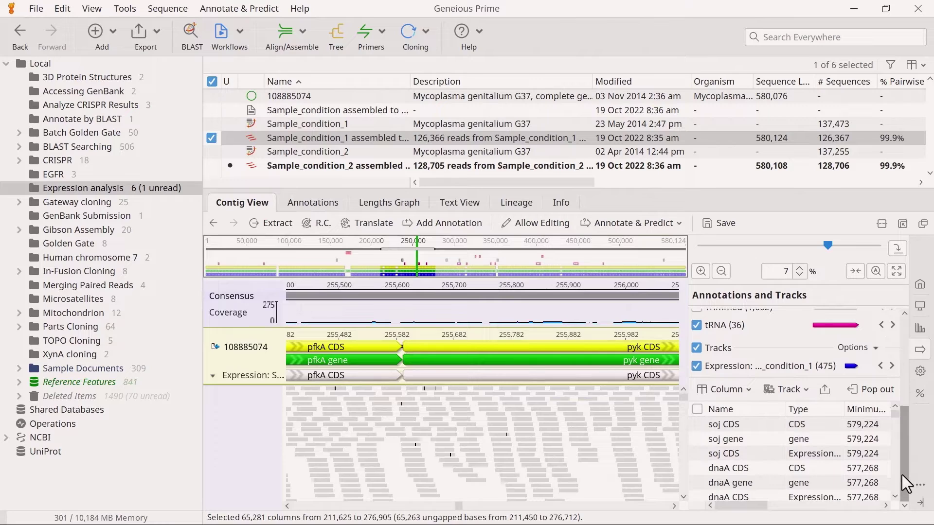
click(701, 368)
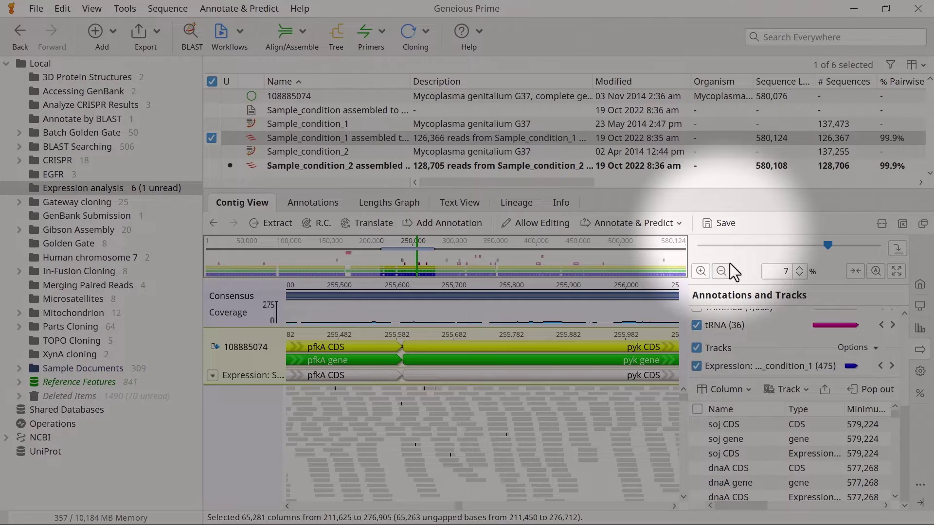
click(727, 225)
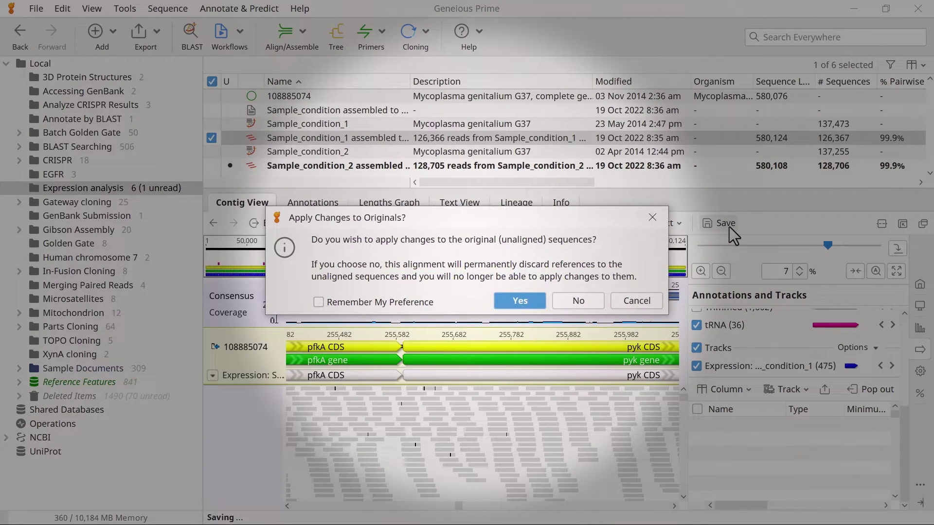
click(528, 297)
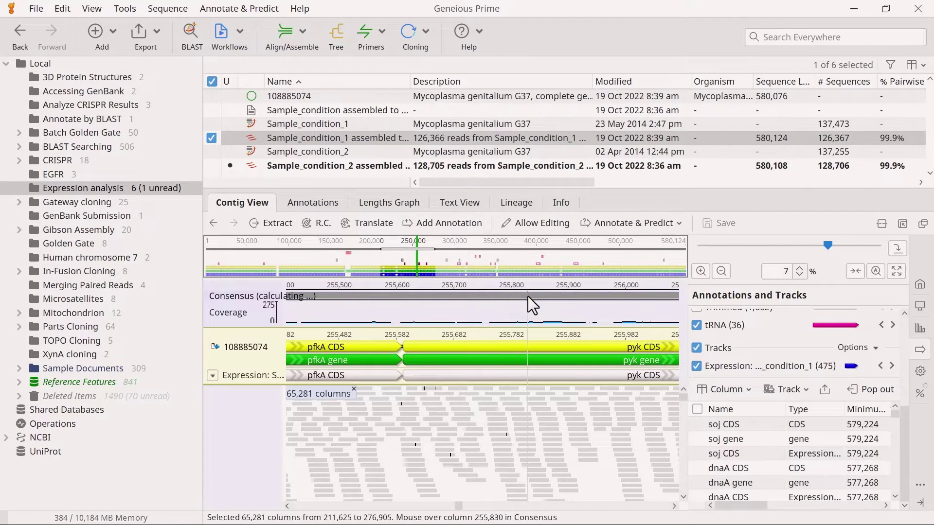
Step: Calculate Expression Levels on the Sample_condition_2 assembly, save it, and apply changes to the originals
click(357, 166)
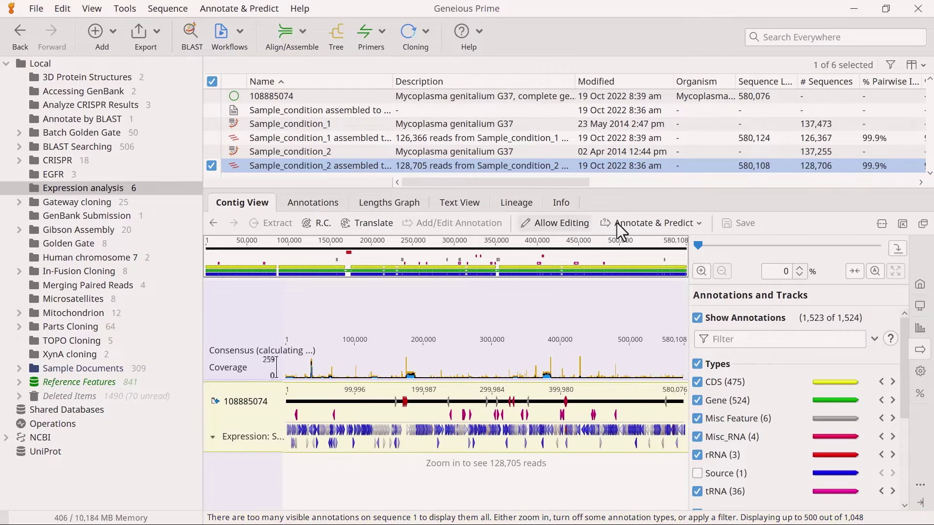
click(643, 222)
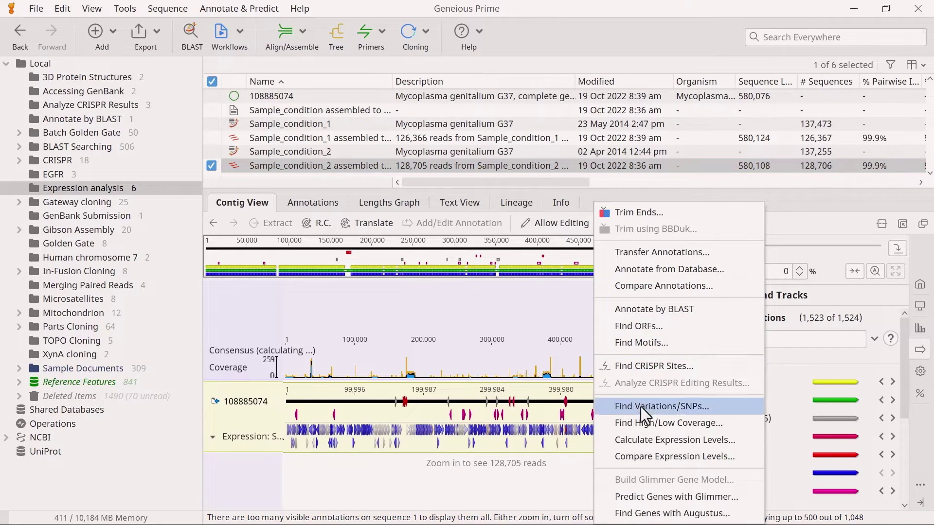
click(638, 438)
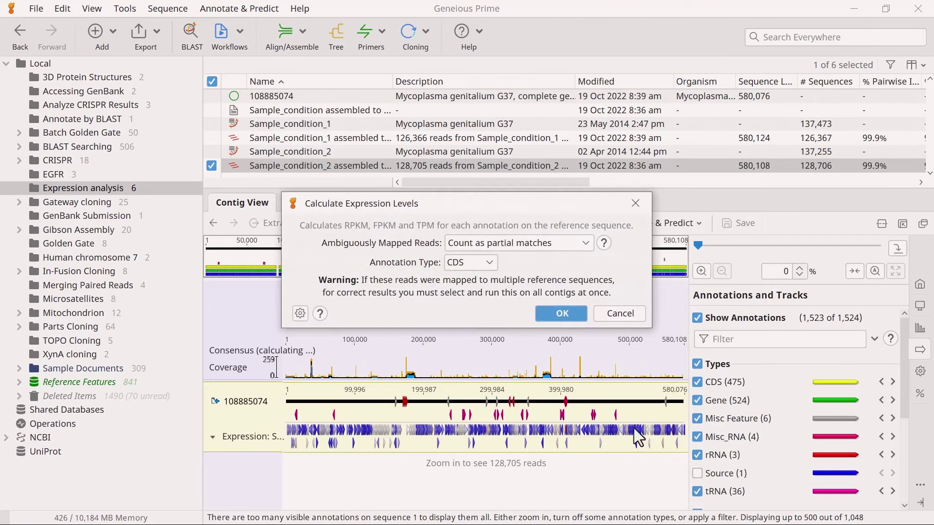
click(560, 313)
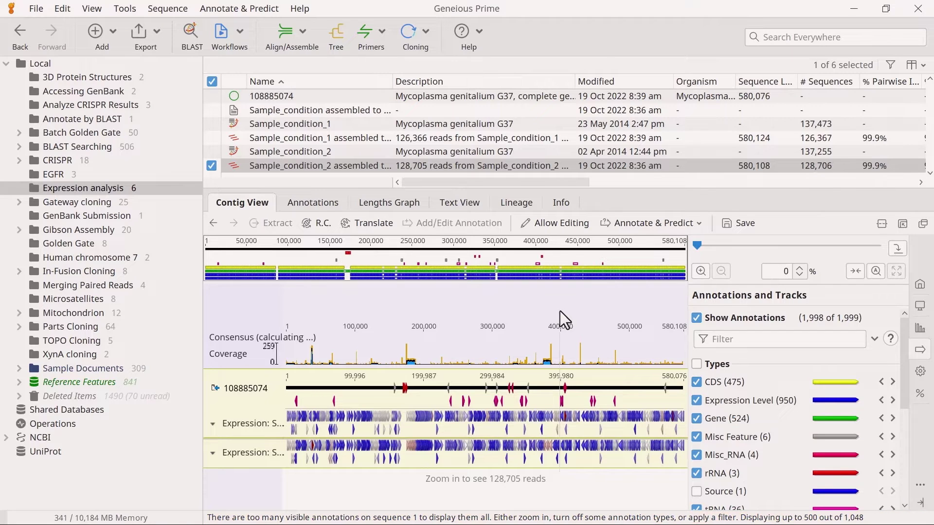
click(739, 223)
click(524, 300)
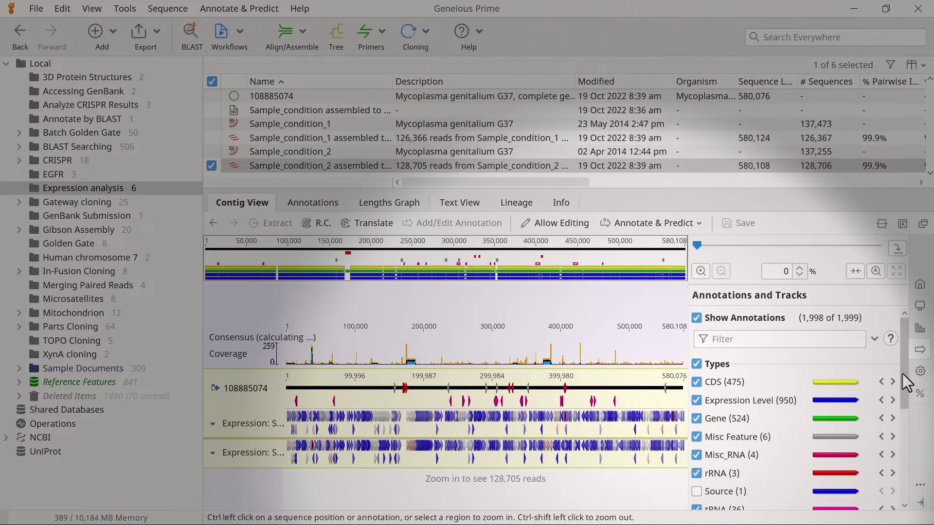
drag(905, 383, 901, 481)
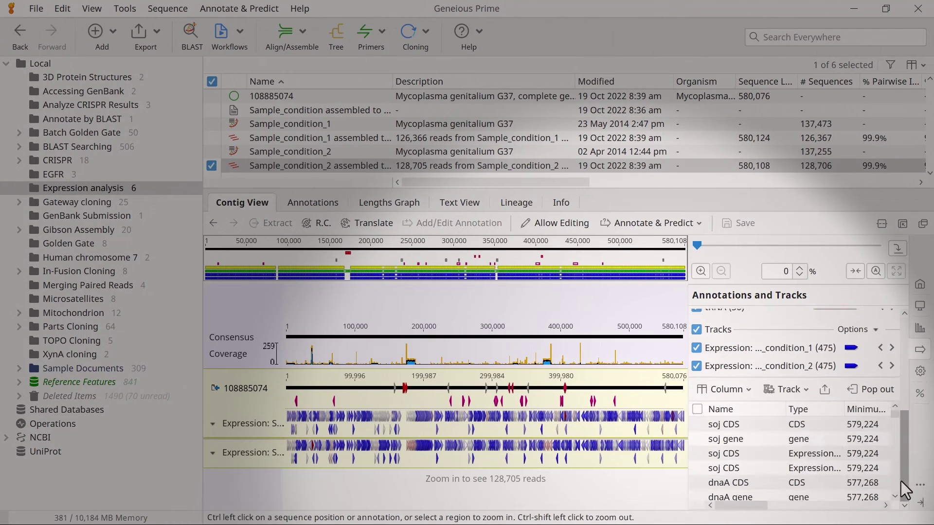
click(699, 349)
click(699, 349)
click(699, 366)
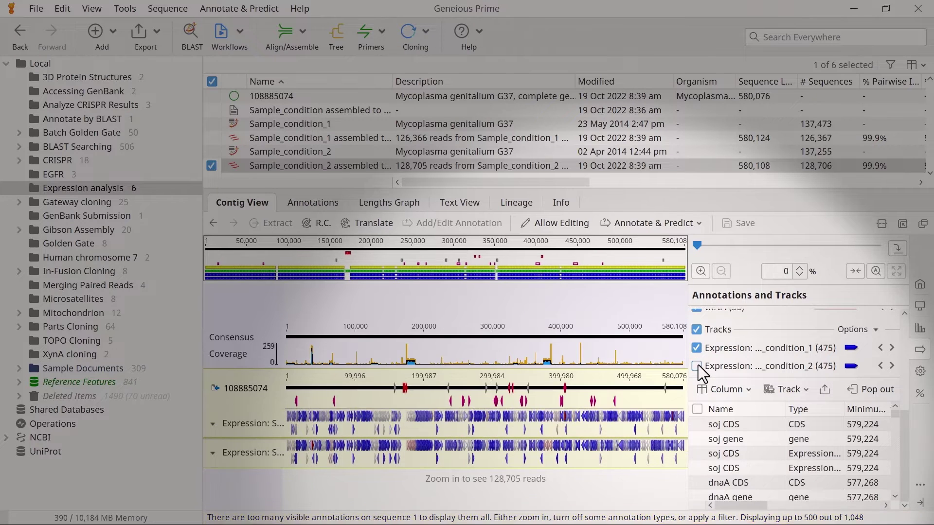
click(699, 365)
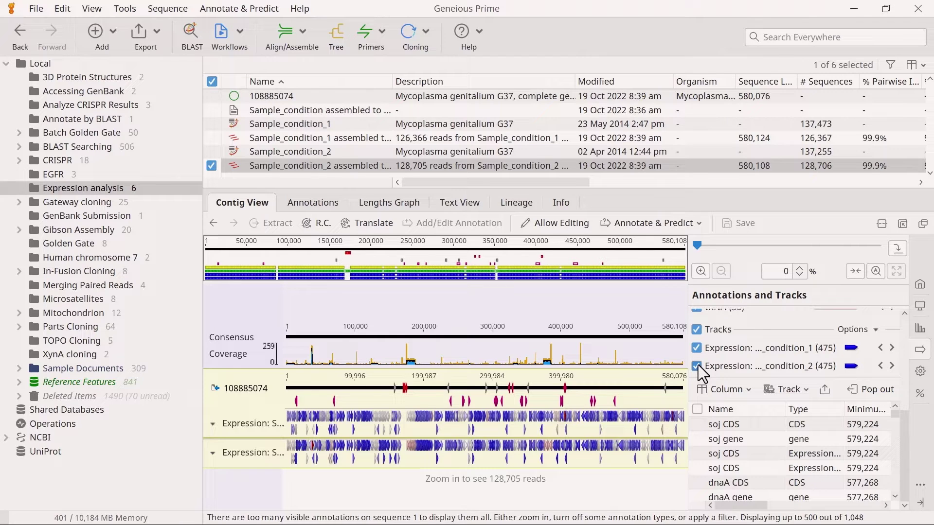
mouse_move(241, 432)
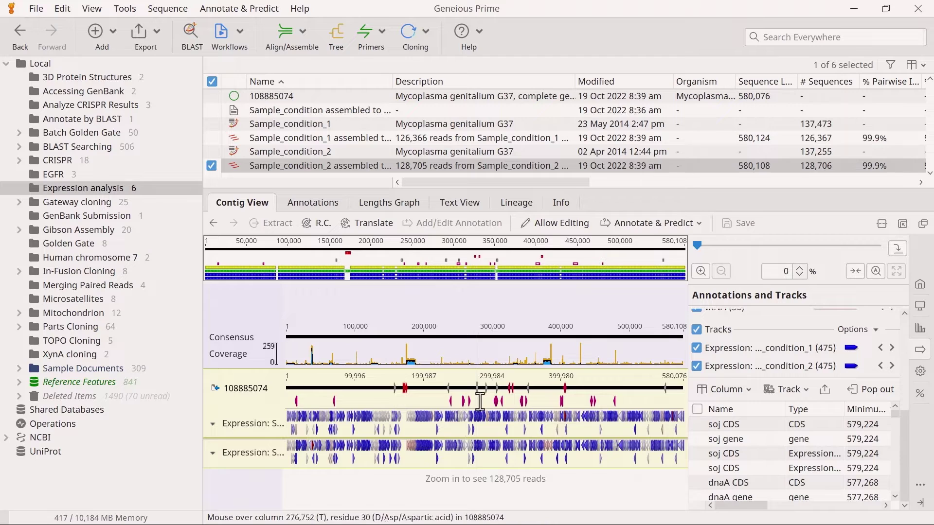
Step: Zoom into the genes near 400,000 and review the condition_1 track's TPM heatmap colours
drag(479, 408, 494, 409)
drag(697, 246, 762, 245)
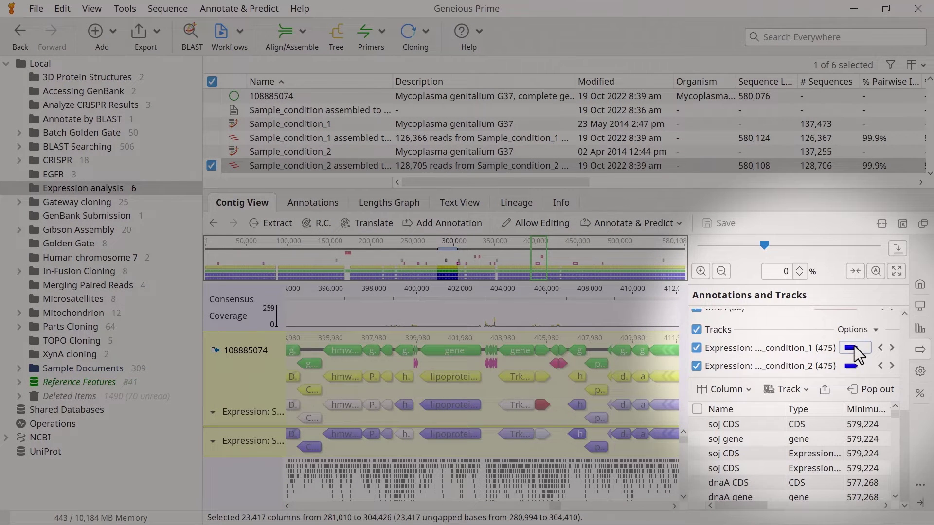
click(854, 348)
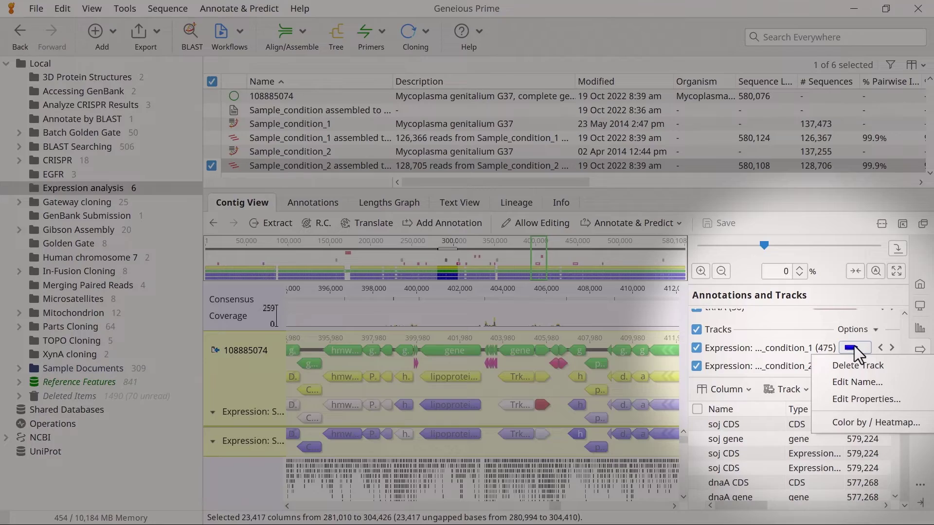
click(865, 422)
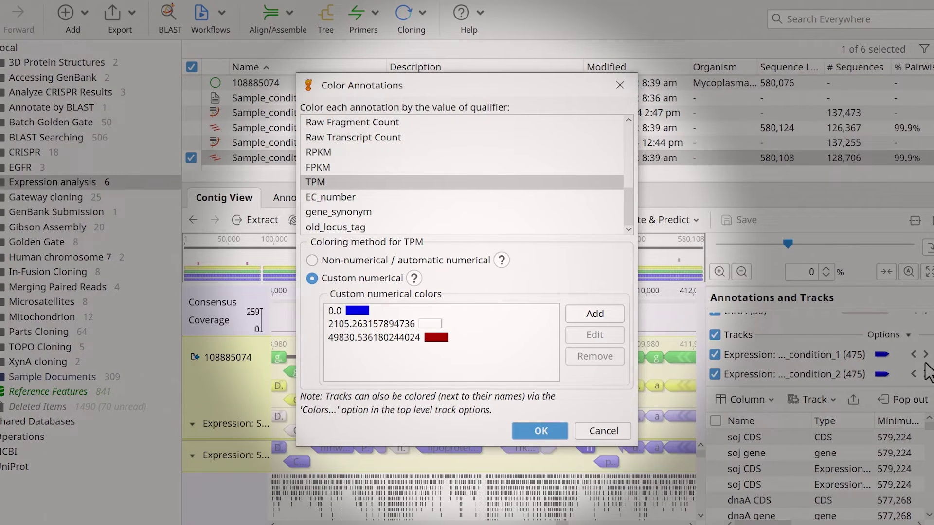
click(589, 432)
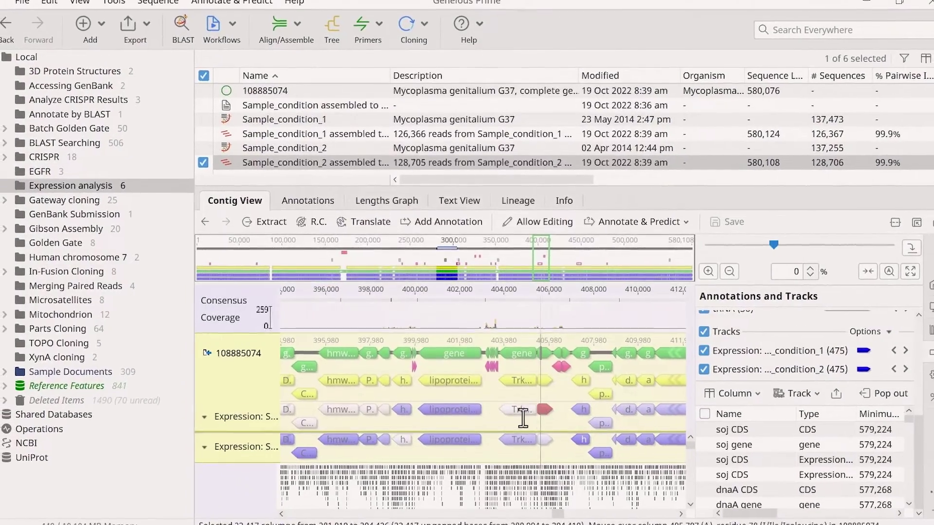
mouse_move(467, 409)
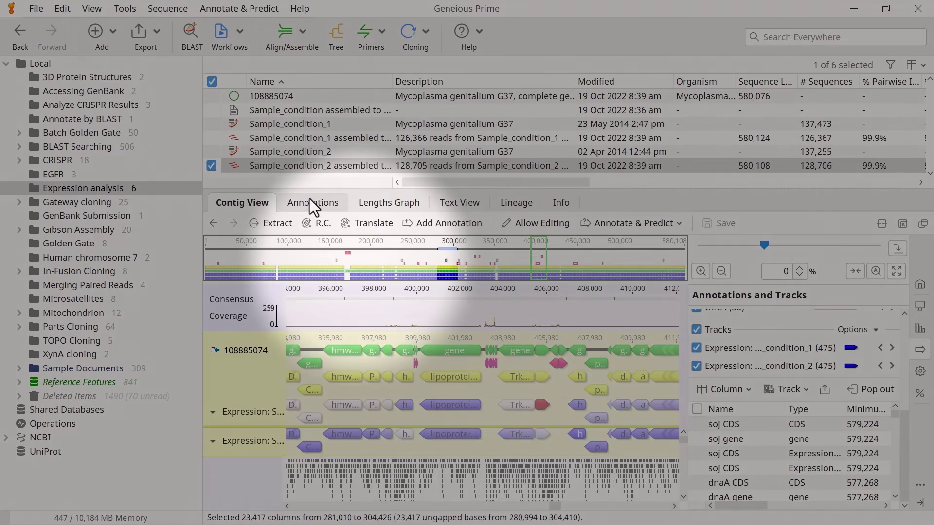
Step: List Expression: Sample_condition_1 annotations with an added FPKM column, sorted highest first
click(311, 201)
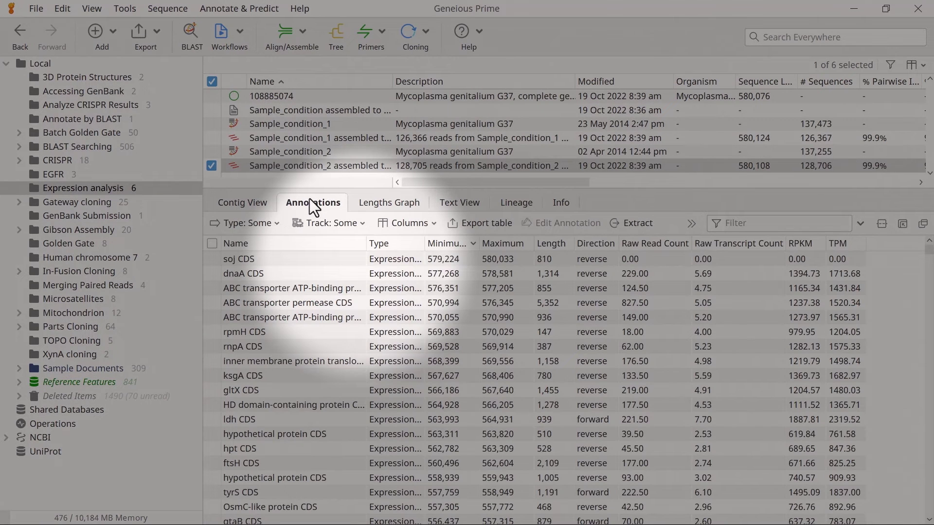
click(324, 224)
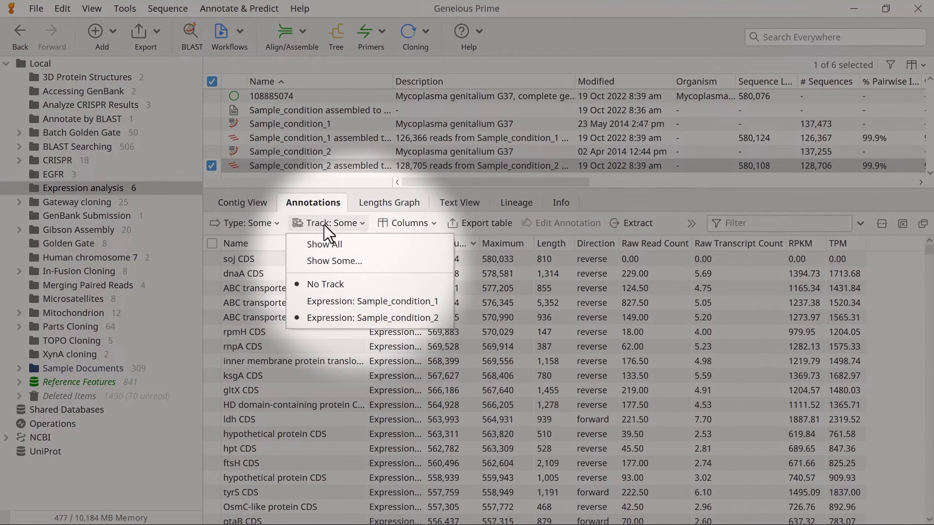
click(329, 301)
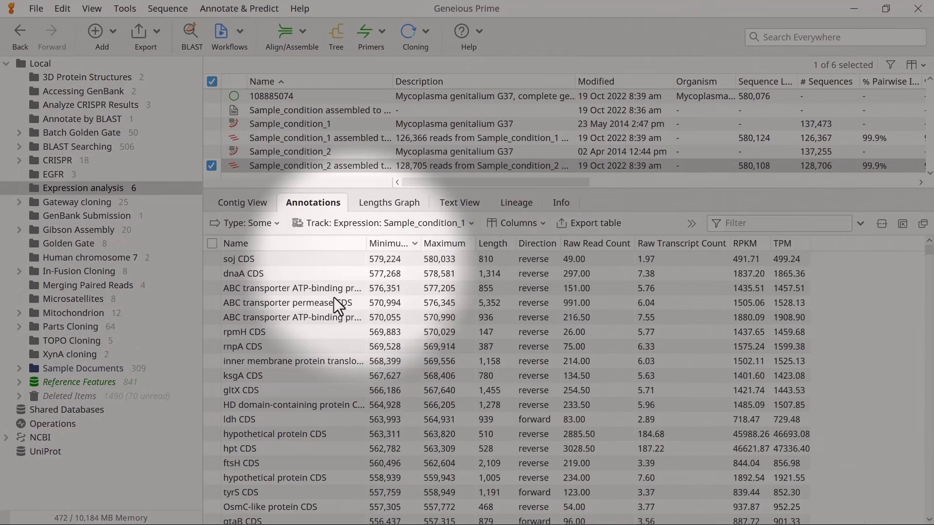
click(492, 221)
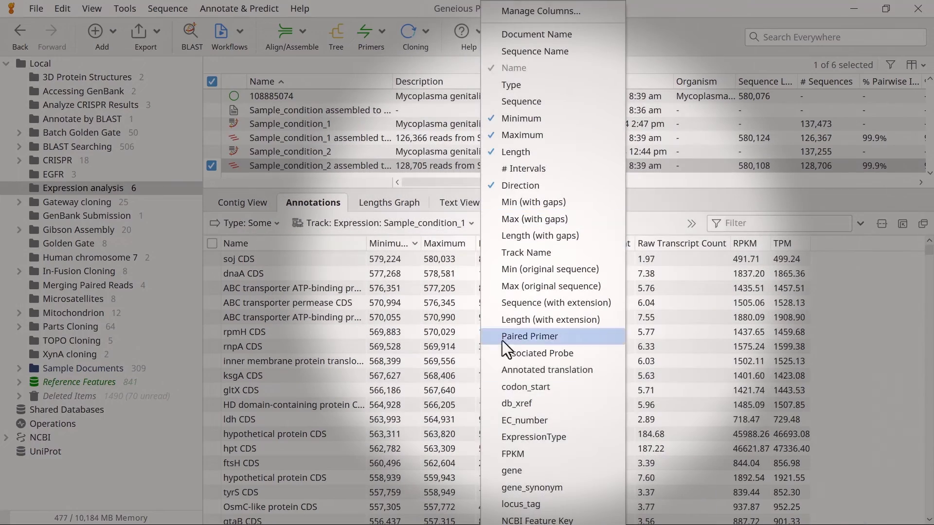
click(510, 453)
click(575, 244)
click(573, 244)
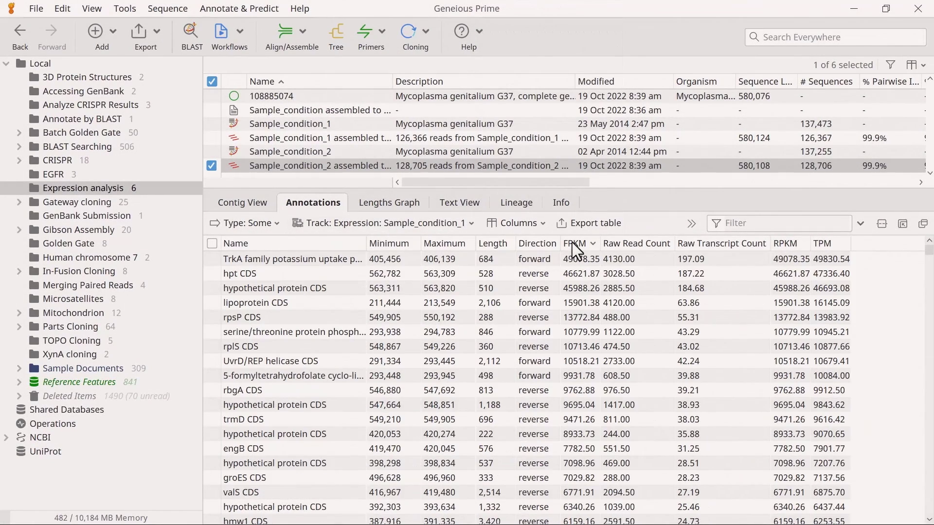